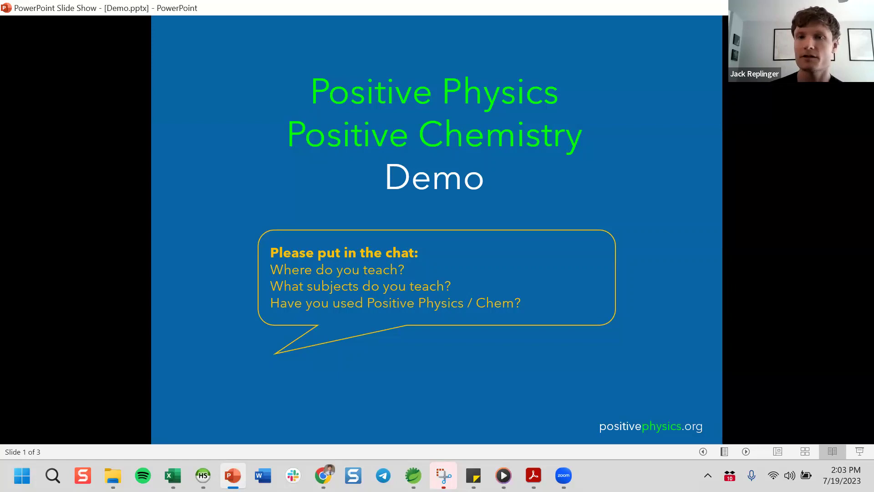
# Step: Advance the PowerPoint slide show to slide 2, the Notes slide
pyautogui.press('Right')
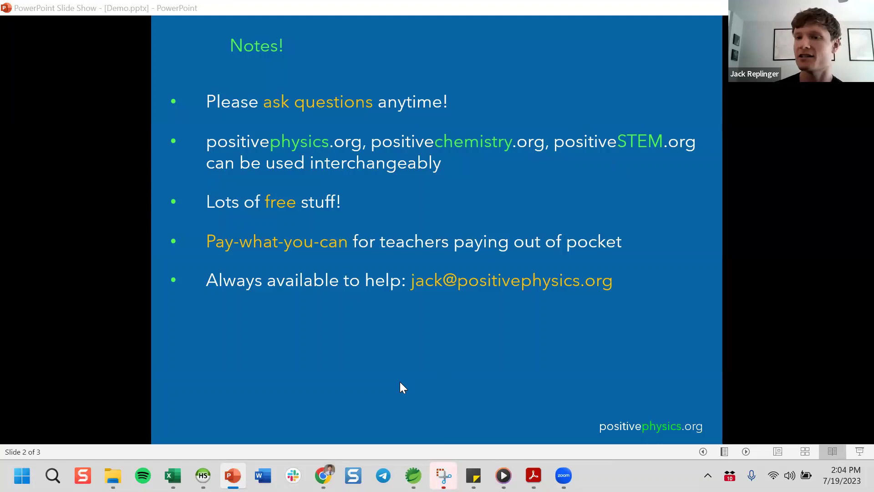
# Step: Switch to the Unit 5 skills table and view Embedded Math's Period 1 status options without changing them
pyautogui.click(322, 475)
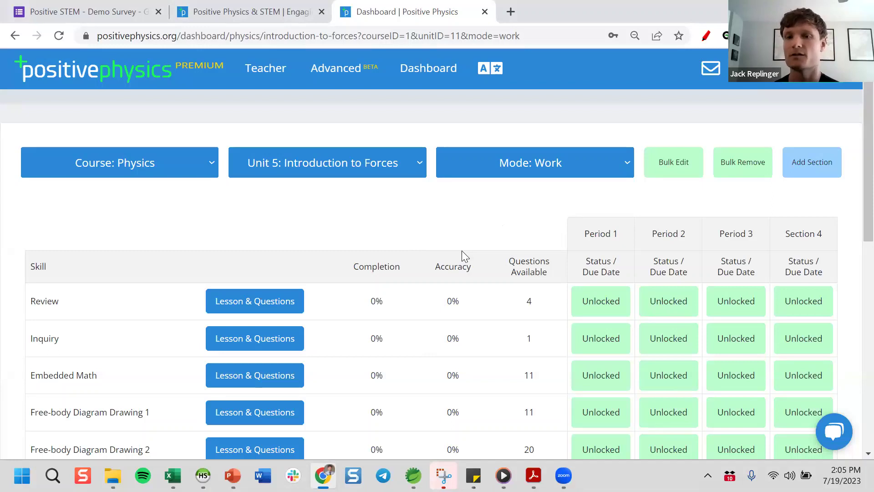
pyautogui.scroll(-1, 542, 300)
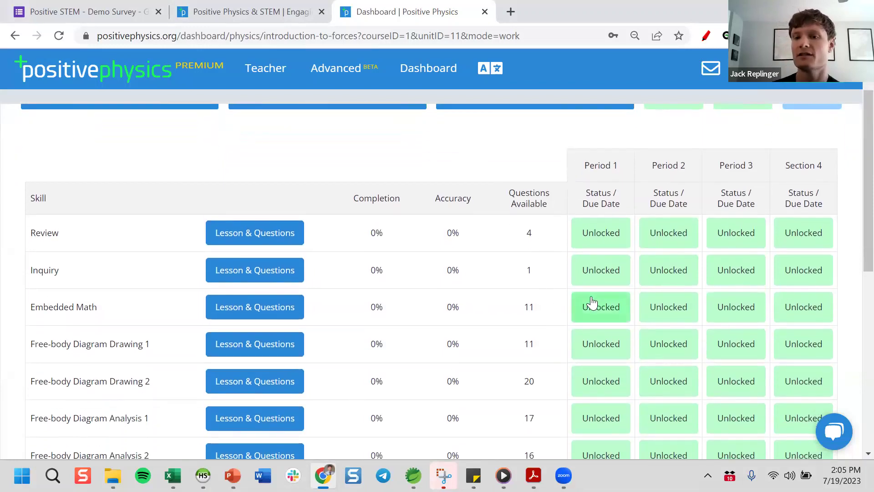
pyautogui.click(595, 307)
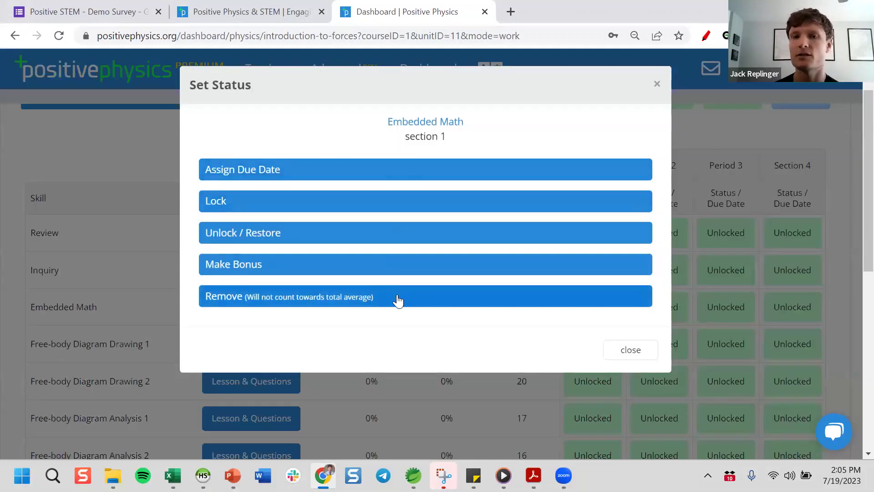
pyautogui.click(141, 142)
pyautogui.scroll(2, 273, 264)
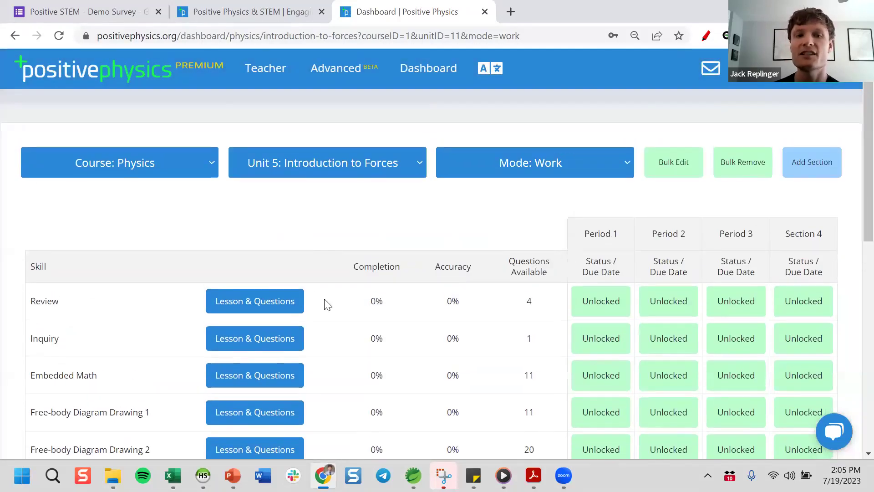
pyautogui.scroll(-1, 326, 304)
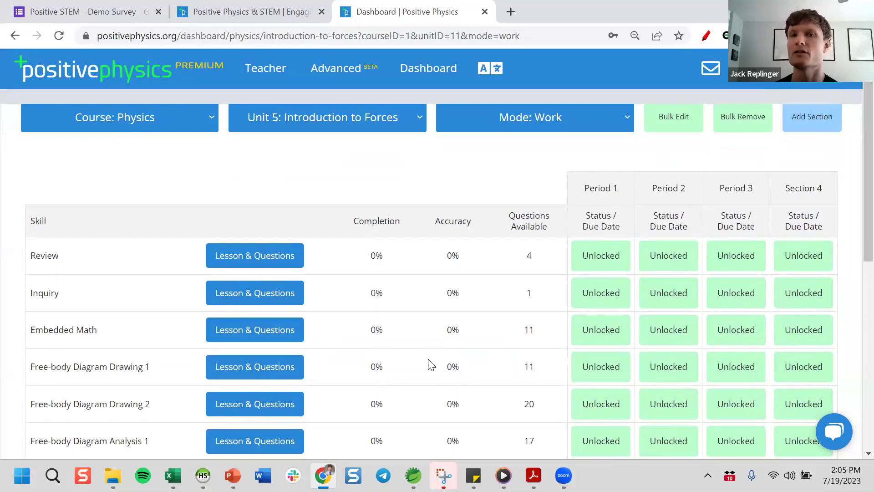
pyautogui.scroll(1, 209, 206)
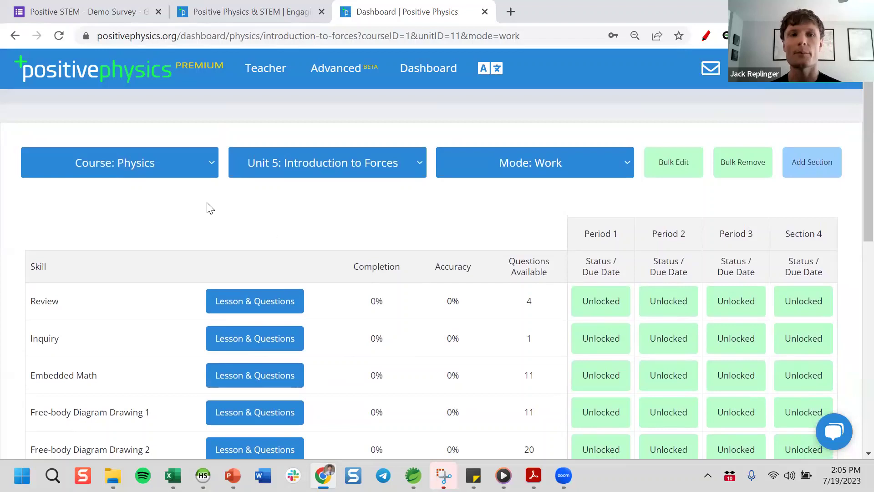
# Step: Check the course list keeping Physics, then browse units from Unit 0 through Unit 31
pyautogui.click(156, 119)
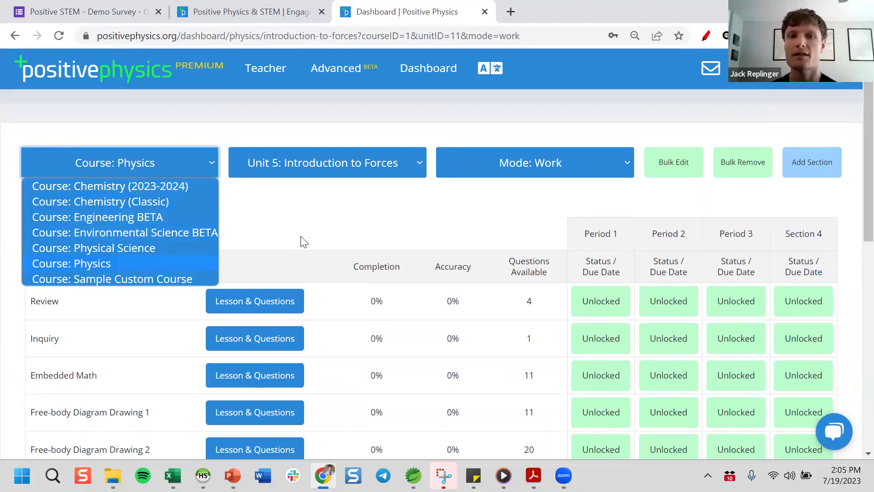
pyautogui.click(298, 223)
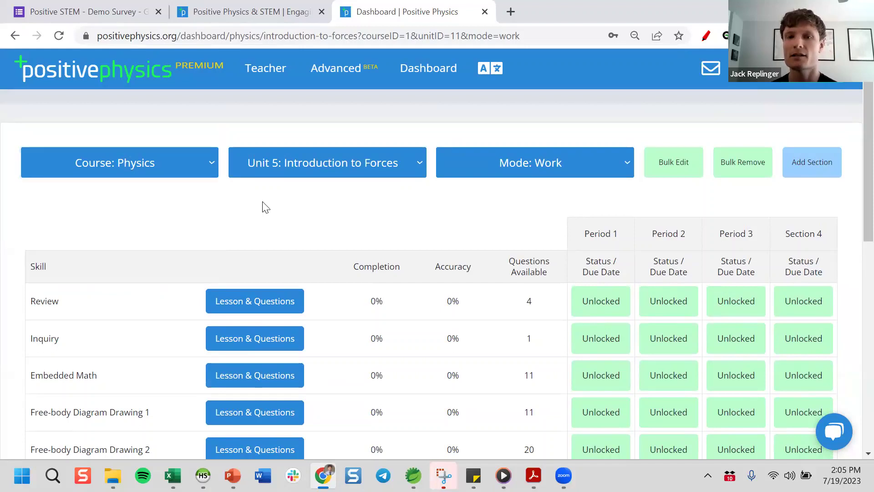
pyautogui.click(266, 169)
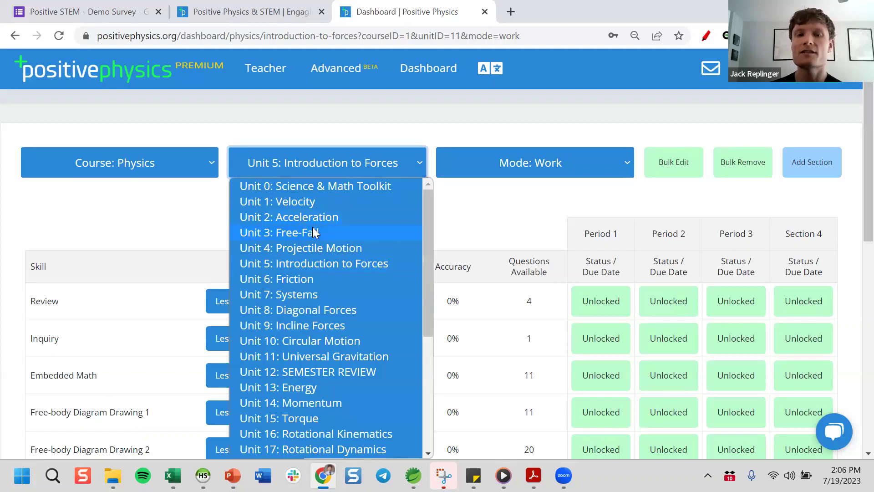
pyautogui.scroll(-5, 313, 228)
pyautogui.scroll(5, 313, 228)
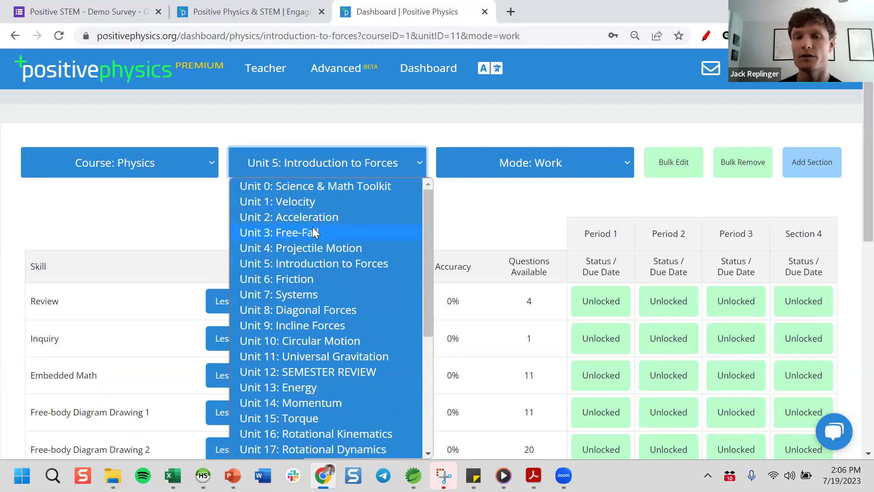
pyautogui.scroll(-5, 313, 228)
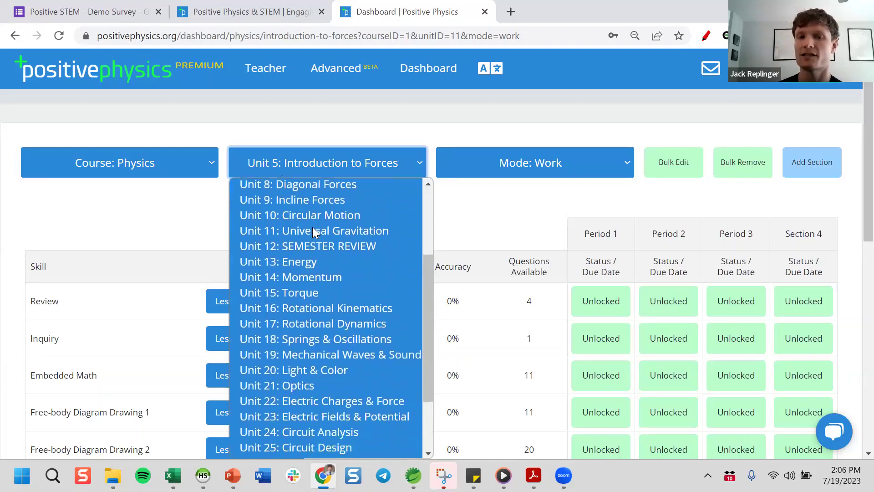
pyautogui.scroll(4, 312, 227)
pyautogui.scroll(-4, 312, 227)
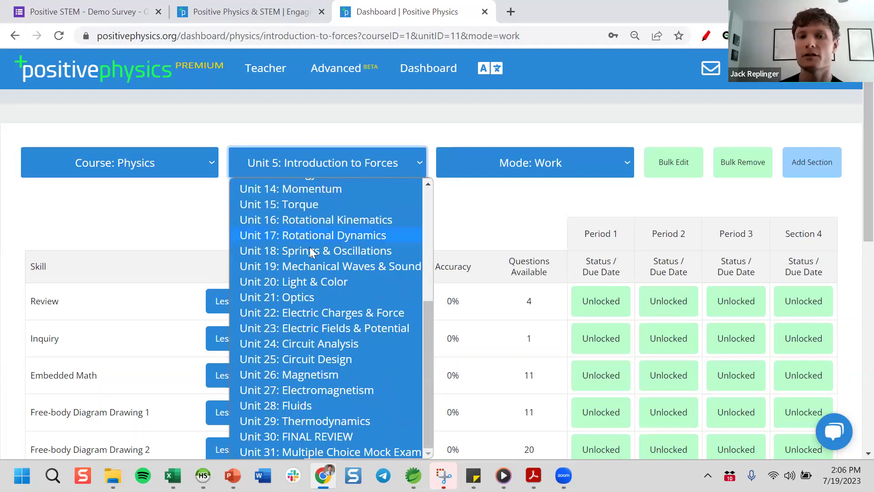
pyautogui.scroll(5, 312, 248)
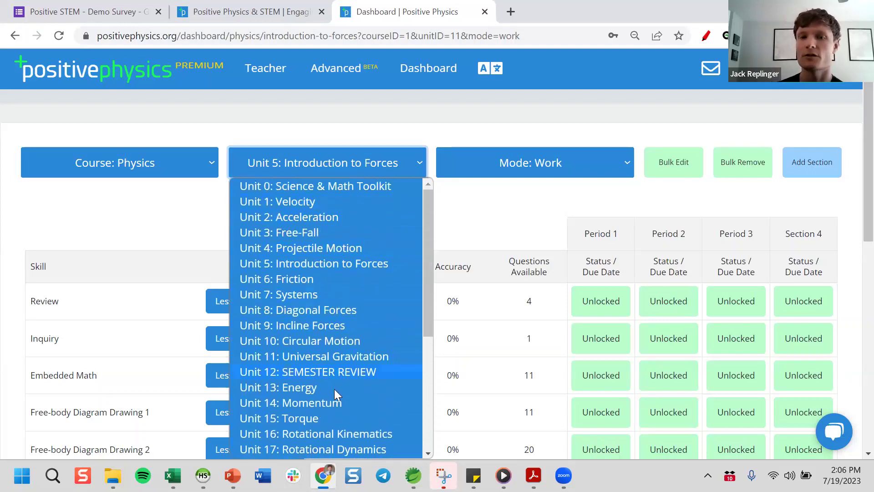
pyautogui.scroll(-1, 300, 293)
pyautogui.scroll(1, 303, 287)
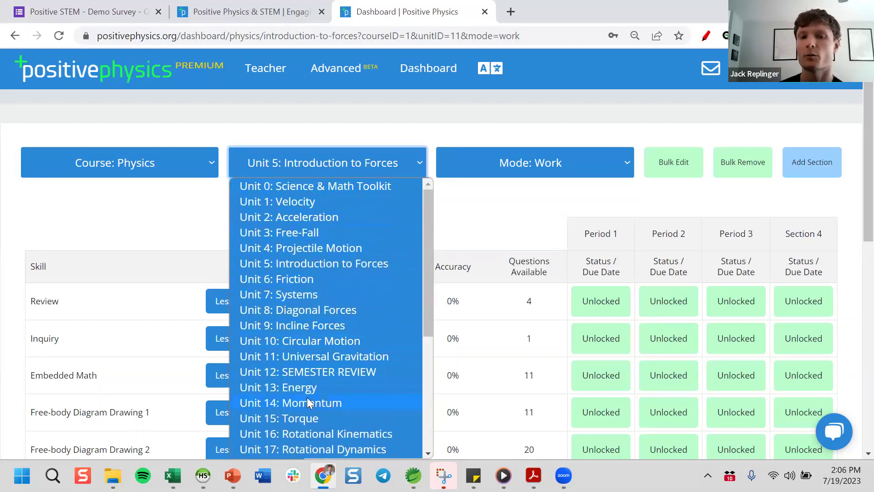
pyautogui.scroll(-2, 307, 397)
pyautogui.scroll(-3, 313, 419)
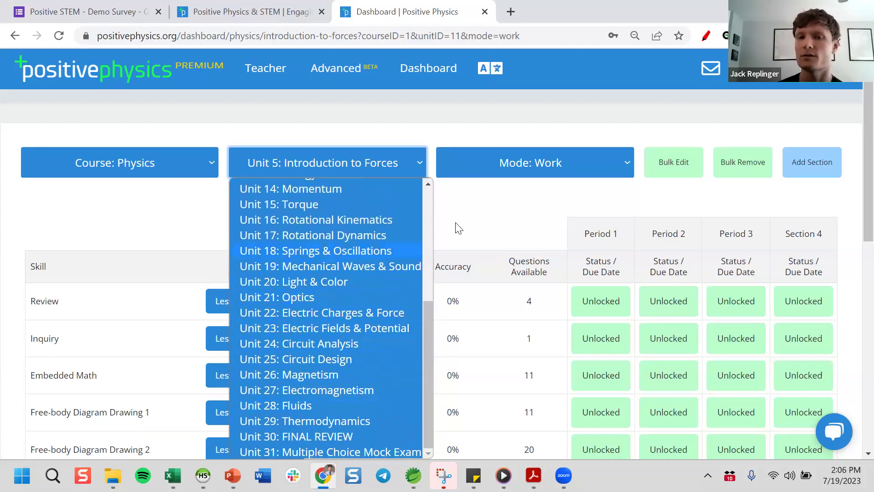
# Step: Review the assignment mode options, keeping Work, and scroll through the Unit 5 skills
pyautogui.click(485, 173)
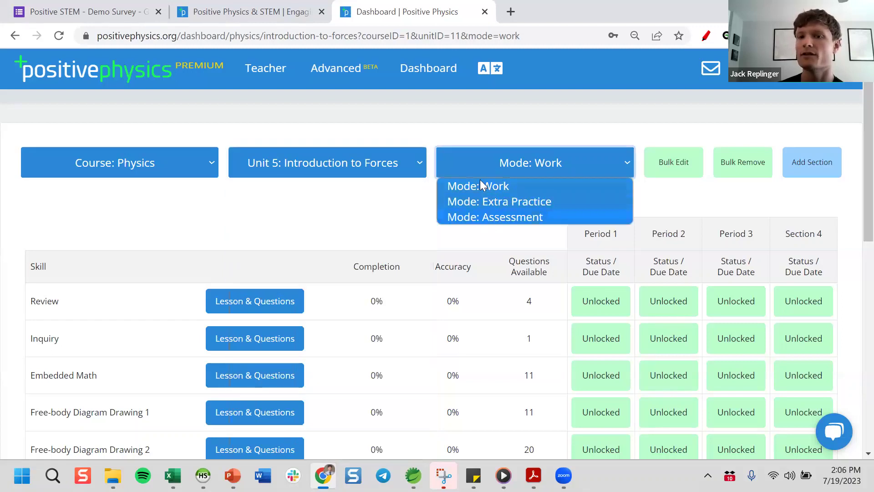
pyautogui.click(387, 206)
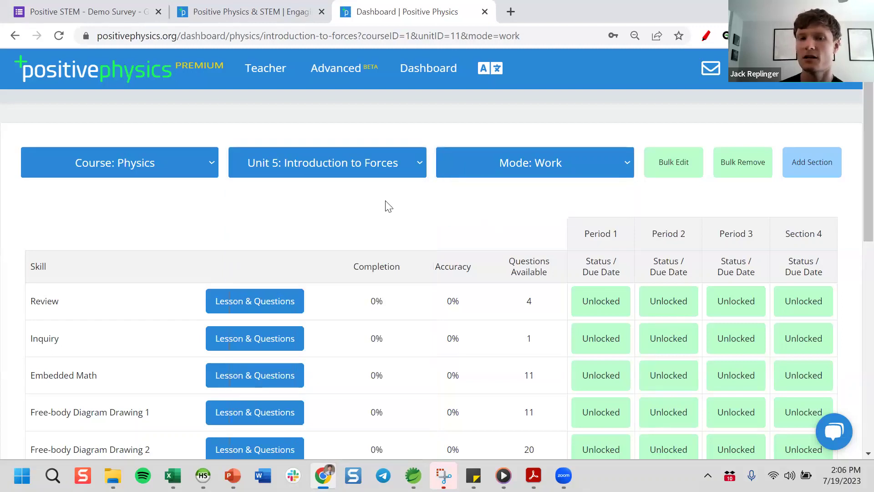
pyautogui.scroll(-3, 387, 203)
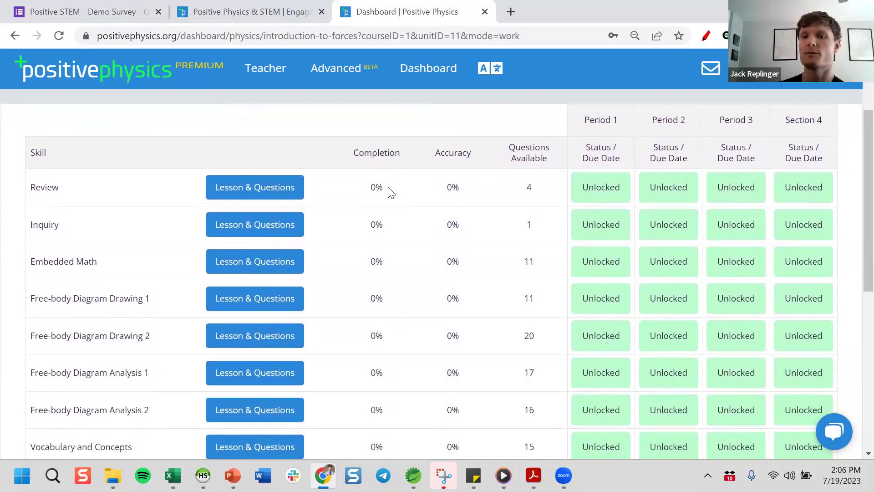
pyautogui.scroll(-2, 380, 165)
pyautogui.scroll(-2, 381, 166)
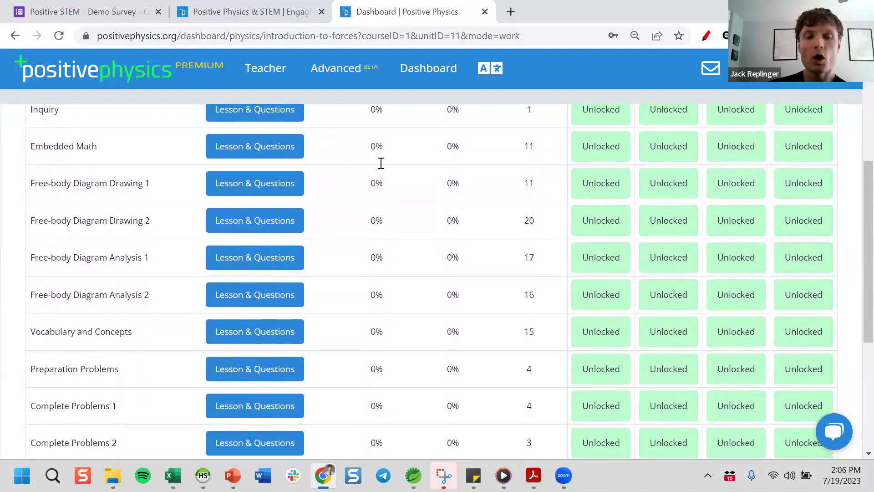
pyautogui.scroll(5, 374, 178)
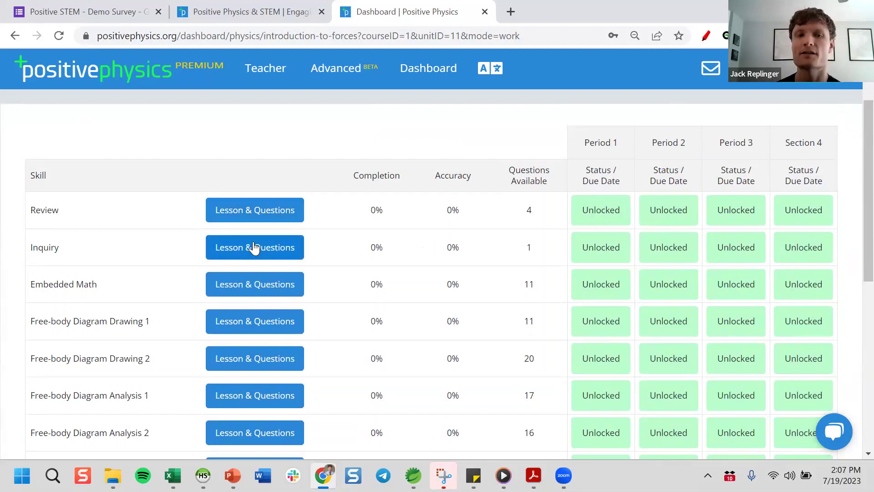
# Step: Open Lesson & Questions for the Free-body Diagram Analysis 1 skill
pyautogui.scroll(-3, 141, 357)
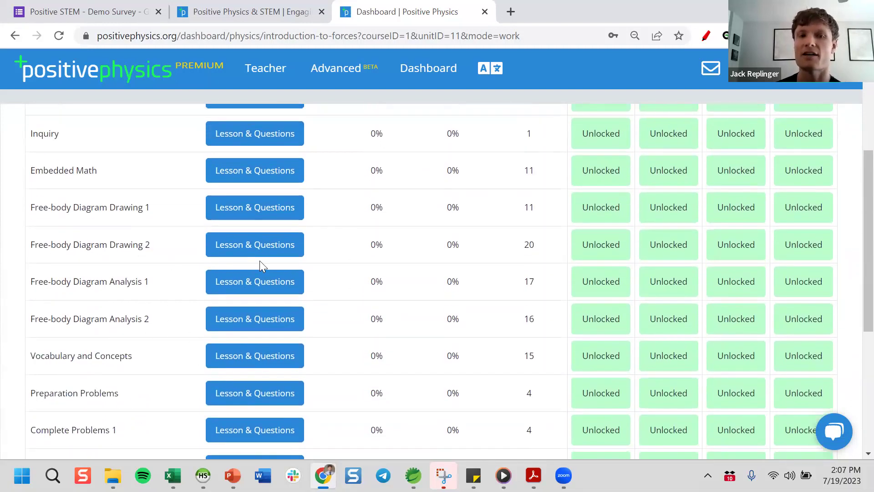
pyautogui.scroll(-3, 211, 289)
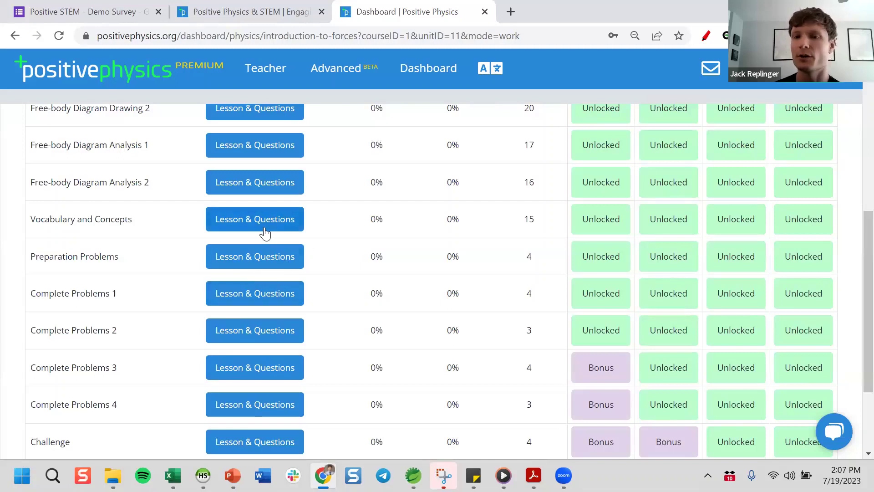
pyautogui.scroll(1, 266, 290)
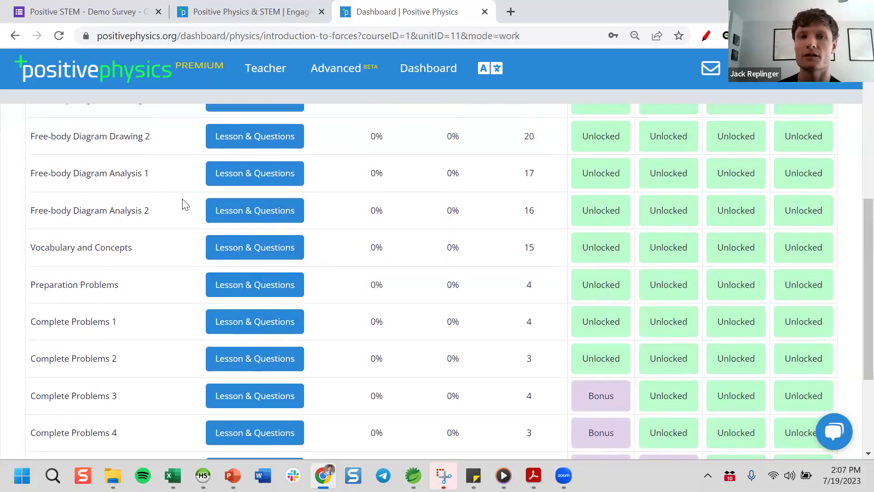
pyautogui.scroll(1, 185, 204)
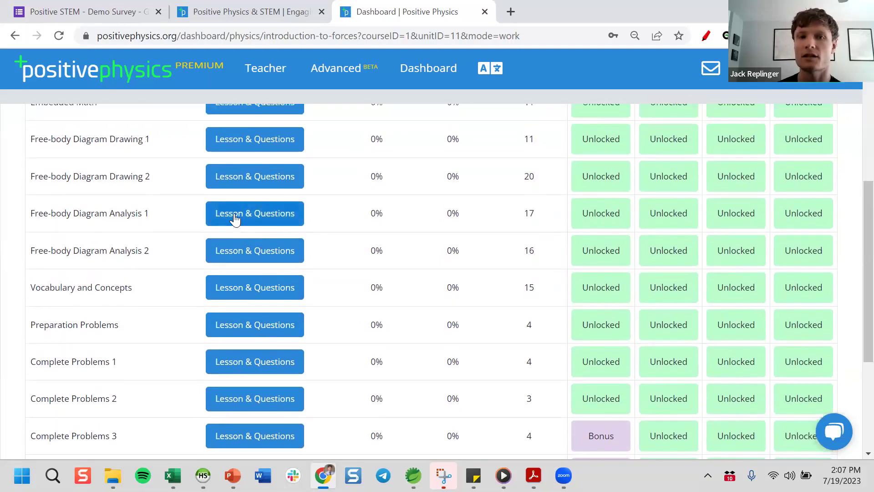
pyautogui.click(273, 217)
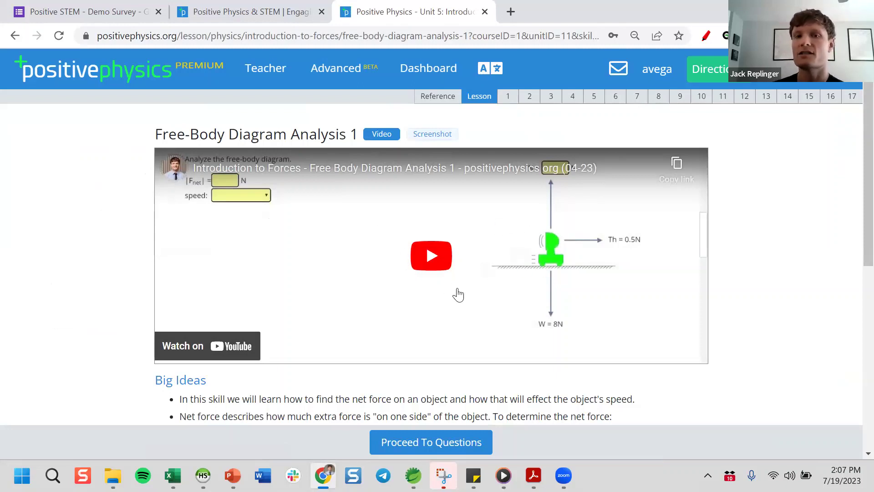
# Step: Browse the lesson, view the equations reference sheet, return, and start practice question 1
pyautogui.scroll(-1, 309, 263)
pyautogui.scroll(-4, 309, 263)
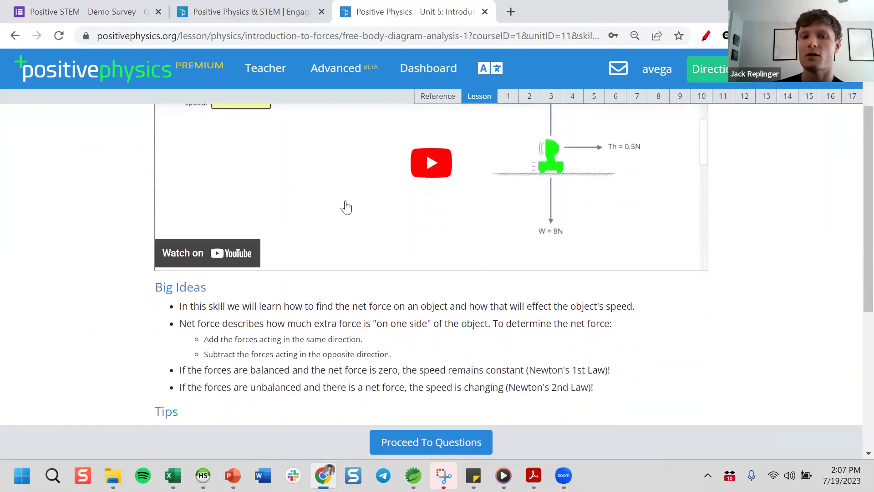
pyautogui.scroll(5, 331, 312)
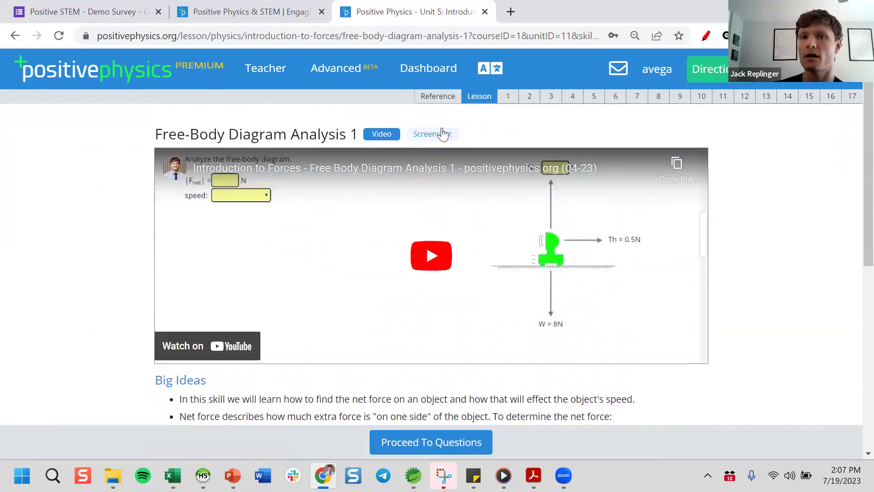
pyautogui.click(445, 101)
pyautogui.scroll(-5, 376, 307)
pyautogui.scroll(4, 376, 300)
pyautogui.click(482, 98)
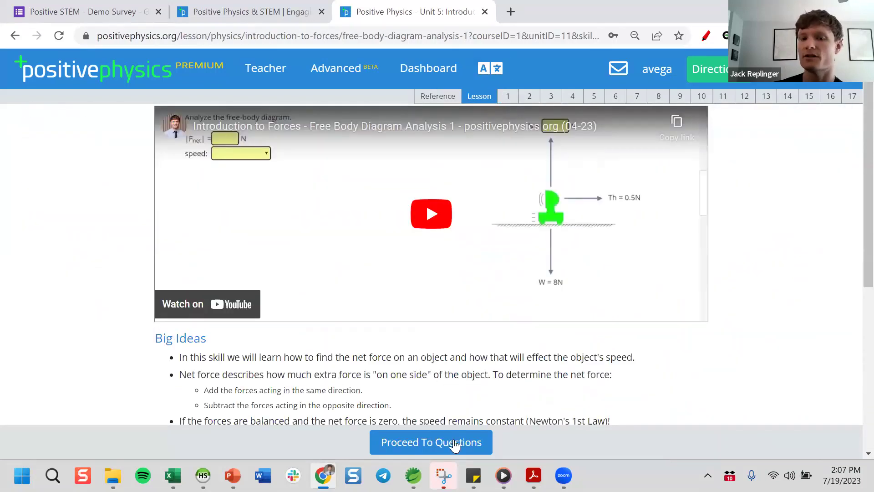
pyautogui.click(508, 106)
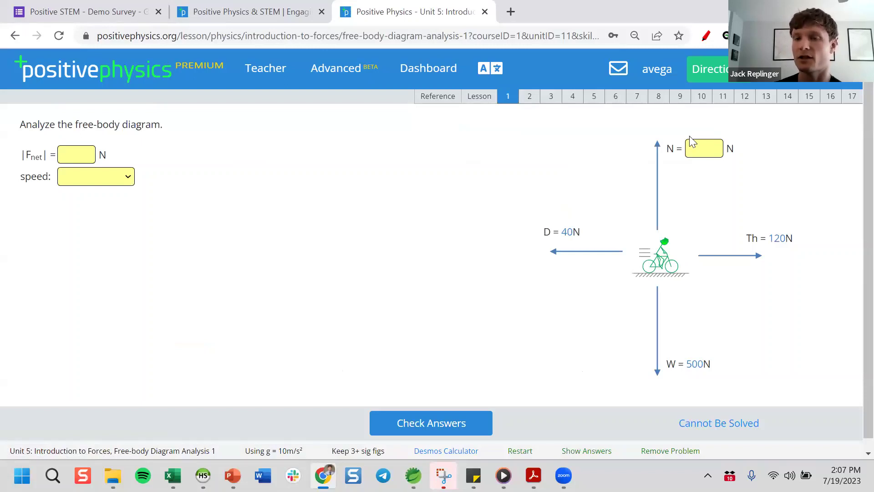
# Step: Enter 500 N for the normal force, check it, and enter 120 for net force
pyautogui.click(707, 146)
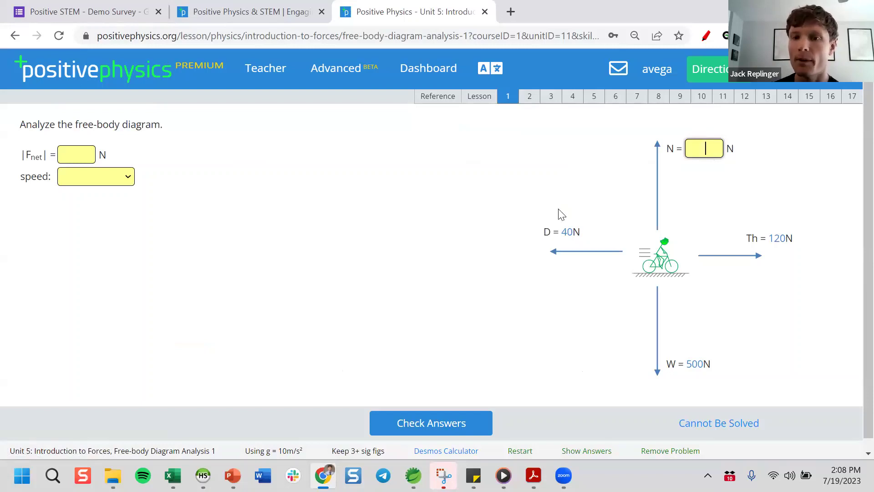
pyautogui.moveTo(561, 232); pyautogui.dragTo(575, 232)
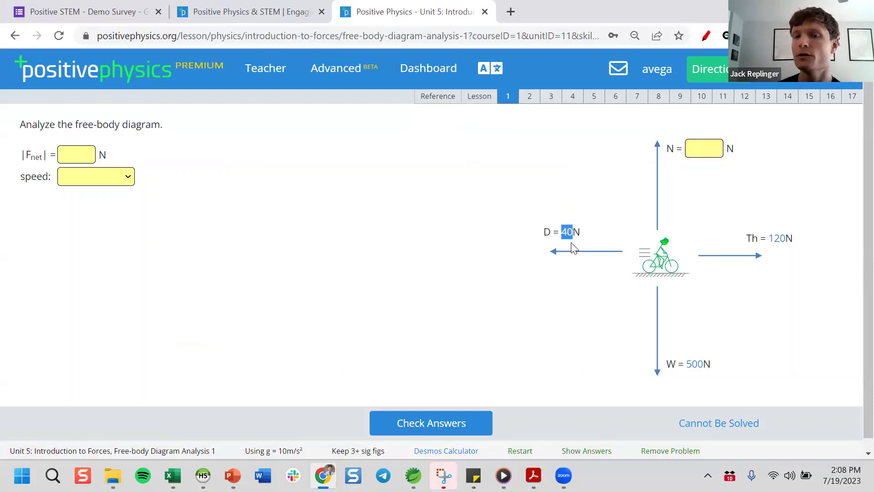
pyautogui.click(566, 228)
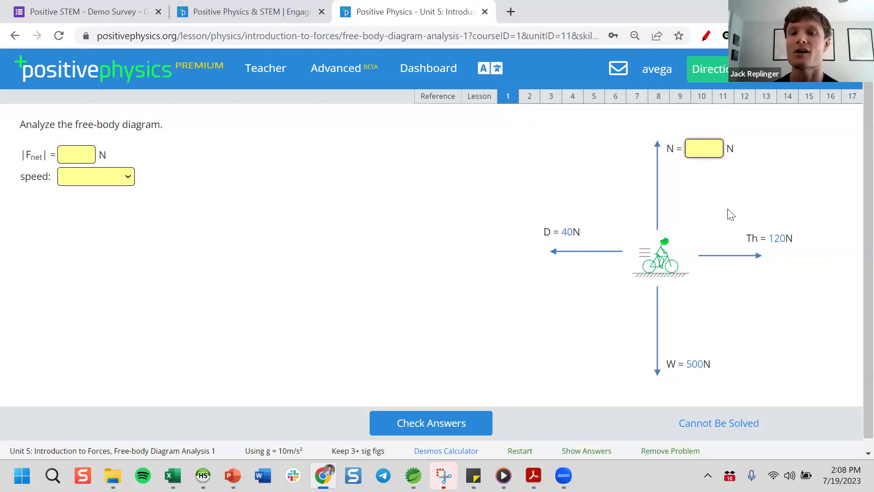
pyautogui.write('500')
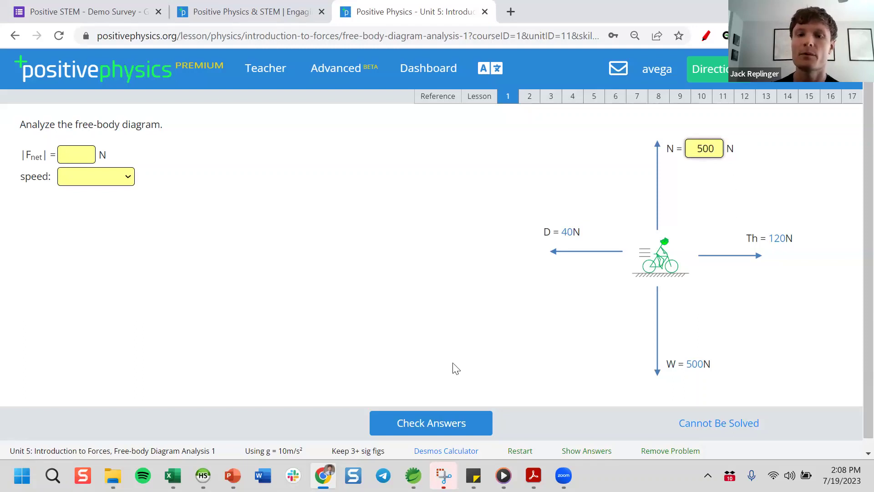
pyautogui.click(433, 422)
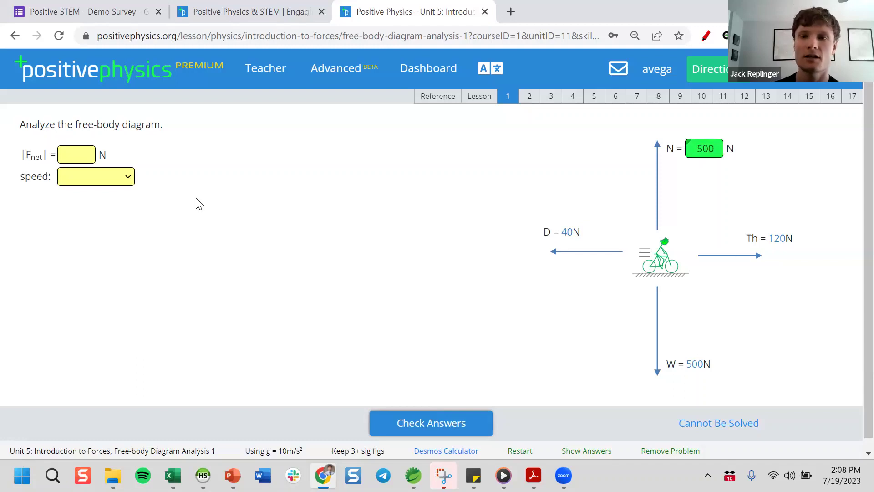
pyautogui.write('120')
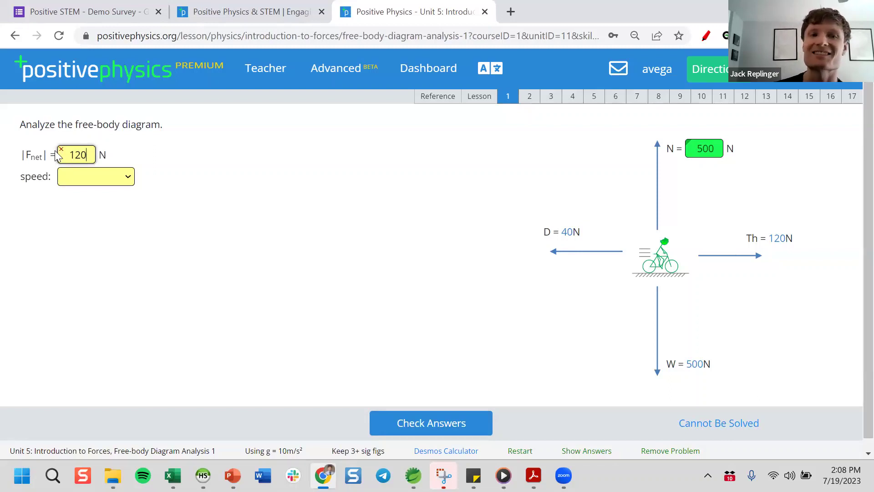
# Step: Change net force to 80 N, set speed to 'increasing', and check the answers
pyautogui.moveTo(88, 152); pyautogui.dragTo(62, 151)
pyautogui.write('80')
pyautogui.click(445, 424)
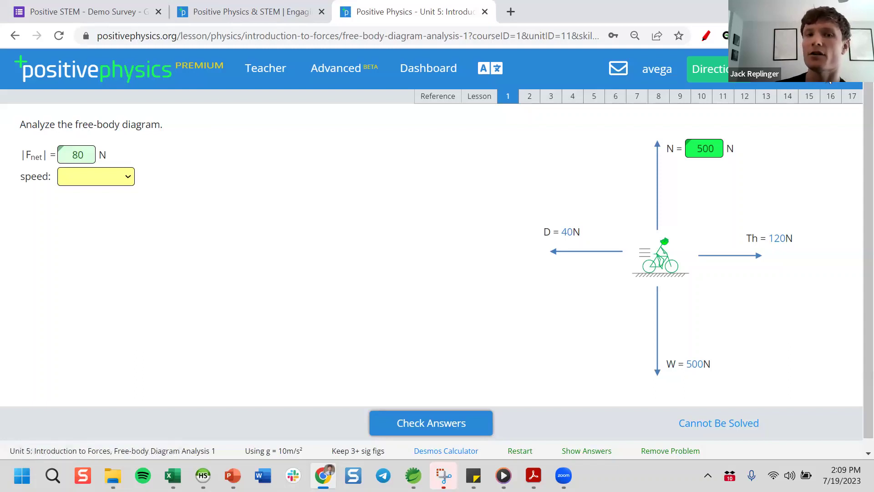
pyautogui.click(76, 180)
pyautogui.click(86, 208)
pyautogui.click(450, 431)
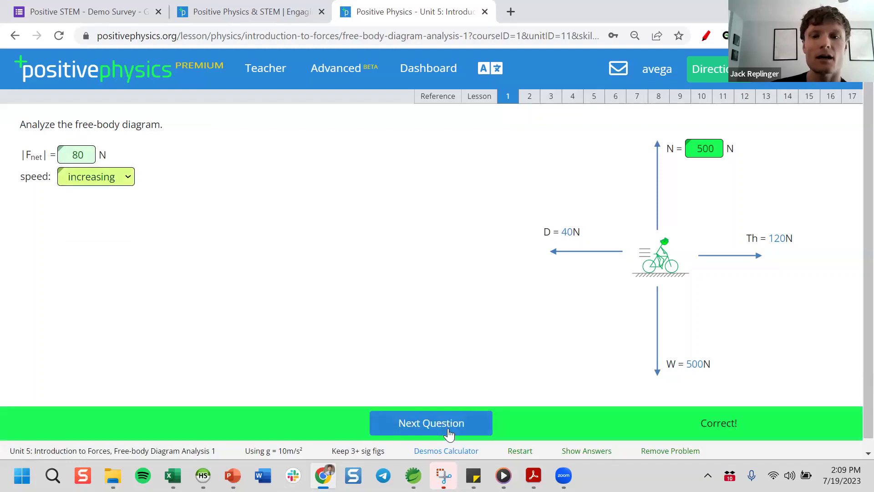
# Step: Preview practice questions 4, 9, 10, 14 and 16, then return to the skill dashboard
pyautogui.click(447, 422)
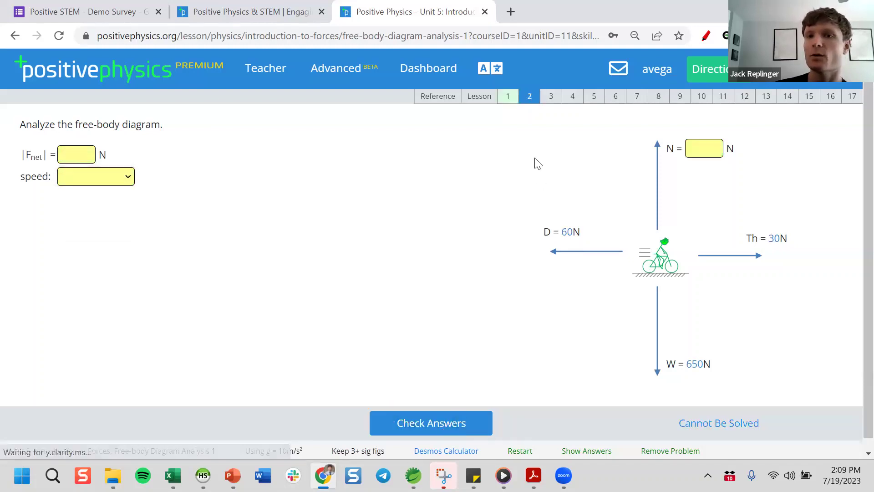
pyautogui.click(575, 97)
pyautogui.click(680, 96)
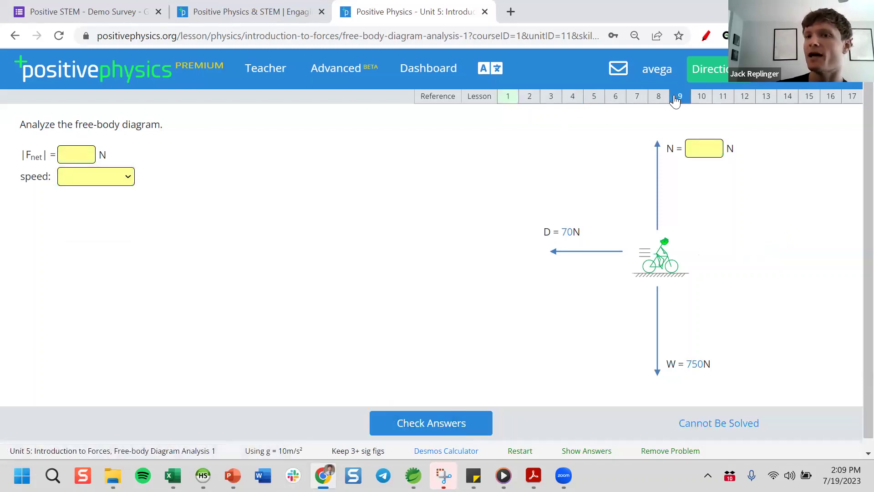
pyautogui.click(704, 97)
pyautogui.click(787, 97)
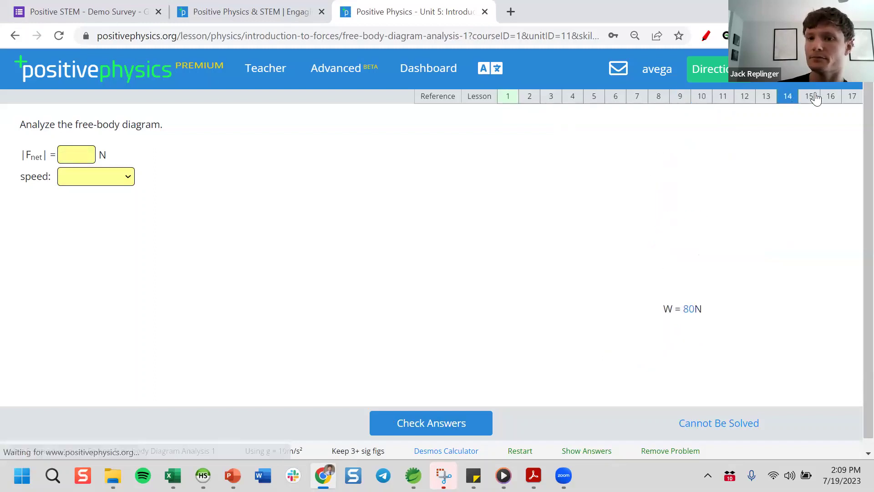
pyautogui.click(825, 97)
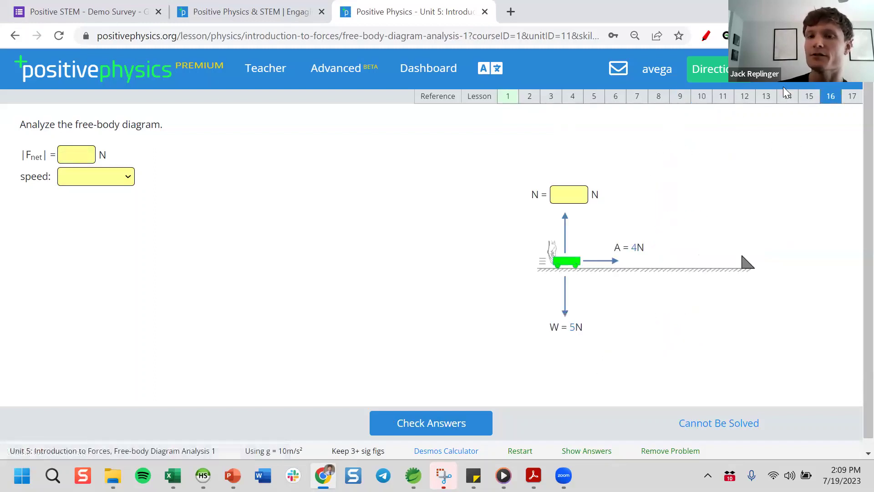
pyautogui.click(417, 75)
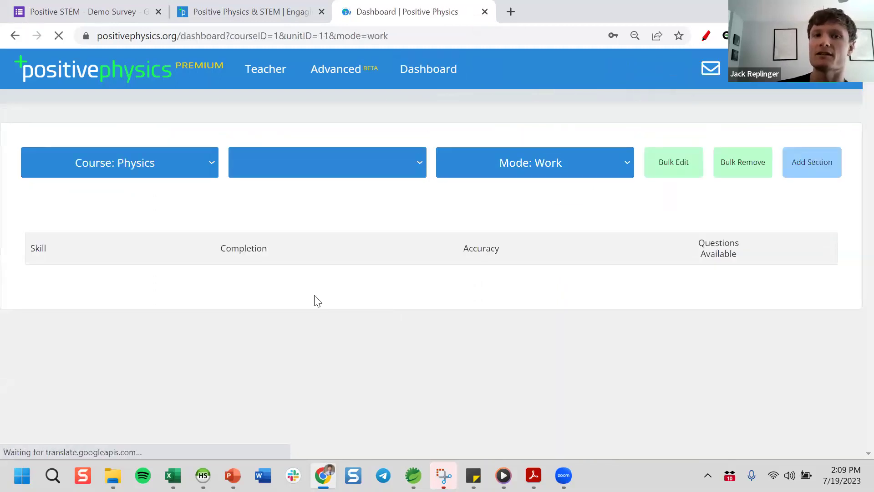
pyautogui.scroll(-5, 307, 280)
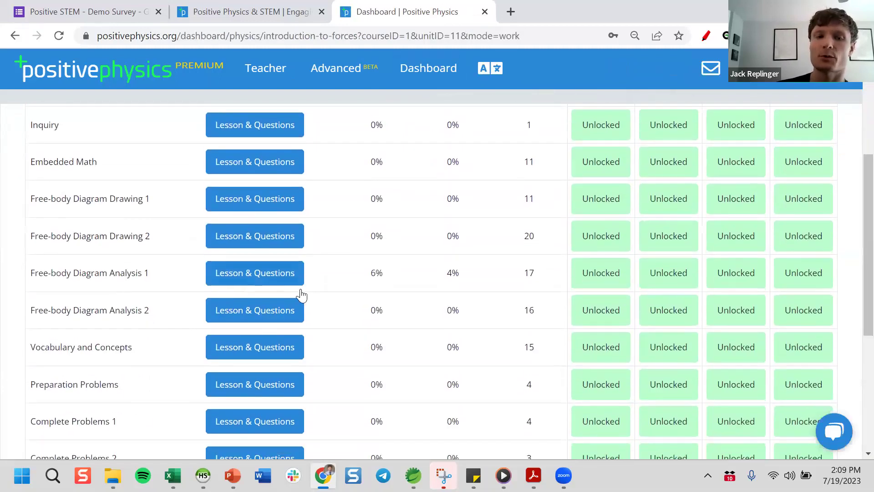
# Step: Open Complete Problems 1 at question 1 and zoom the page in
pyautogui.click(253, 361)
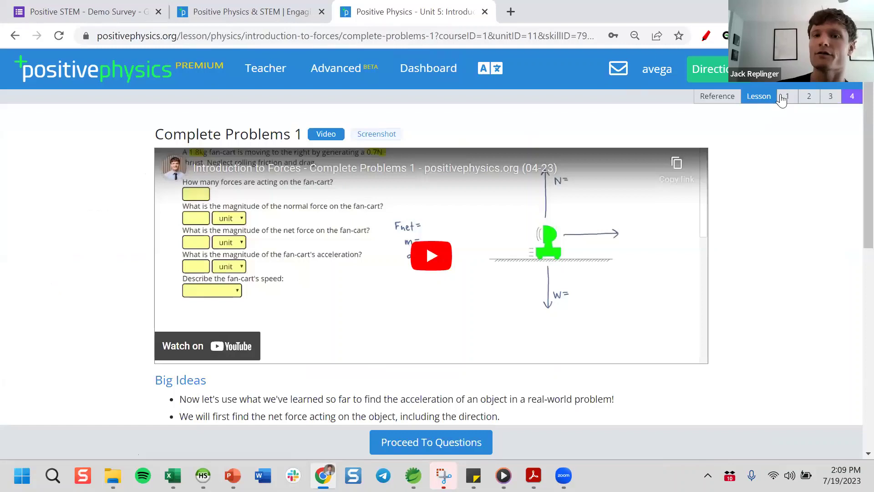
pyautogui.click(781, 98)
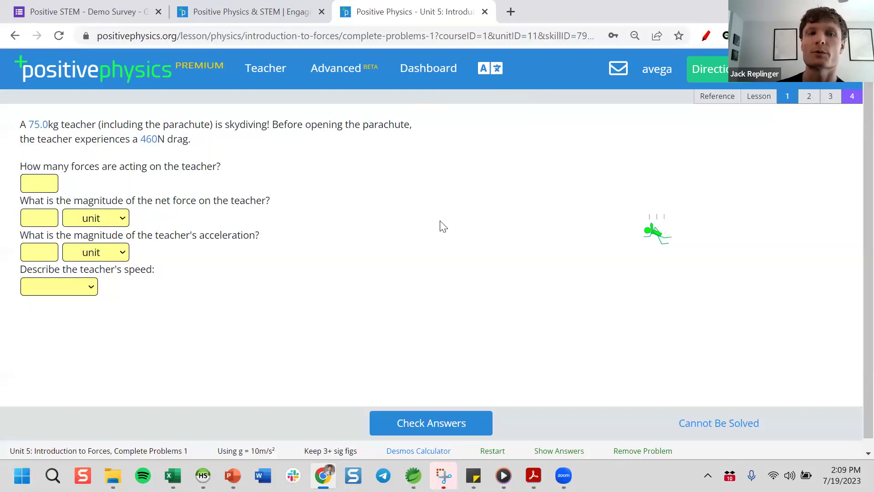
pyautogui.hotkey('ctrl', '+')
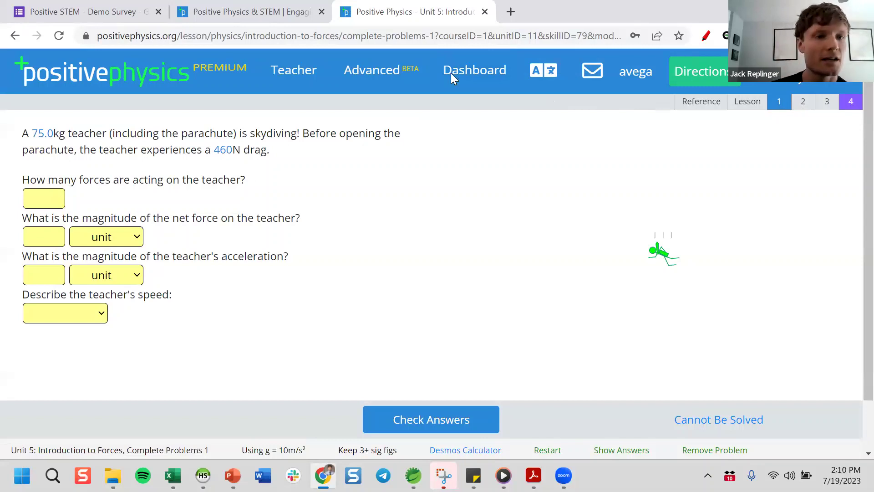
# Step: Return to the dashboard and open Print Work Problems from the Teacher menu
pyautogui.click(479, 75)
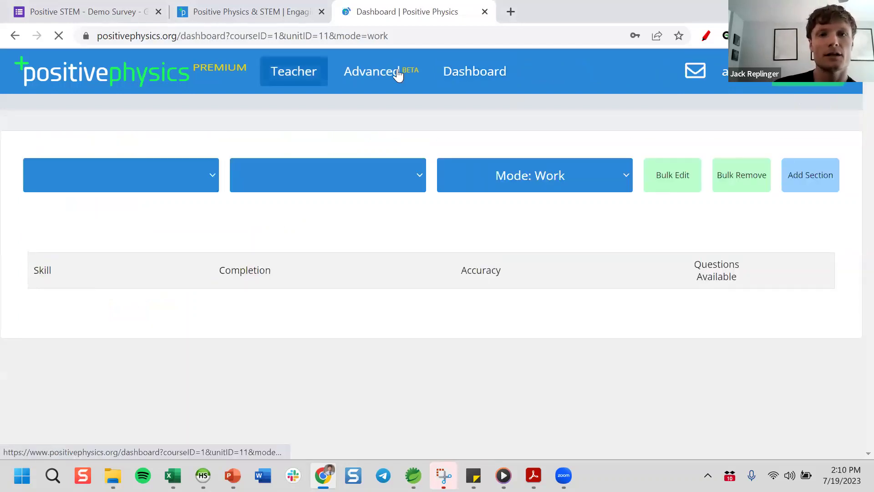
pyautogui.click(311, 77)
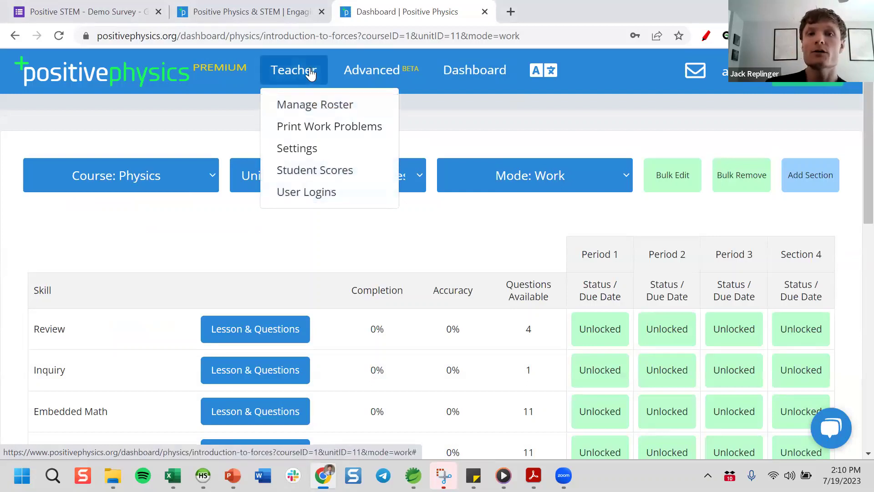
pyautogui.click(324, 130)
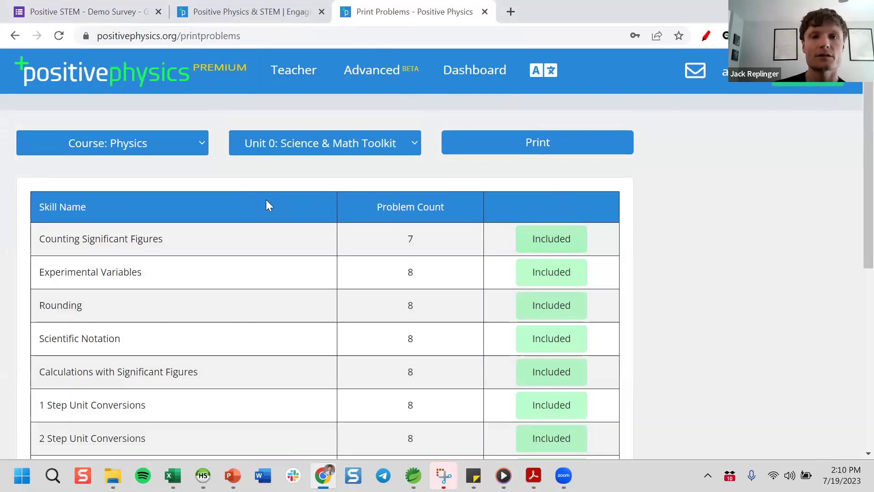
# Step: Select Unit 5: Introduction to Forces and exclude Inquiry, embedded math and free-body diagram drawing 1, keeping Review
pyautogui.click(325, 143)
pyautogui.click(352, 241)
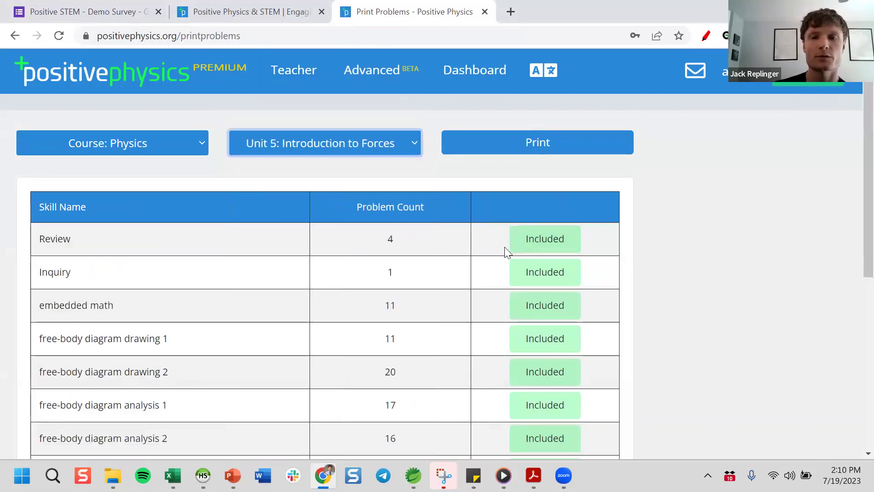
pyautogui.click(517, 246)
pyautogui.click(523, 273)
pyautogui.click(531, 305)
pyautogui.click(558, 246)
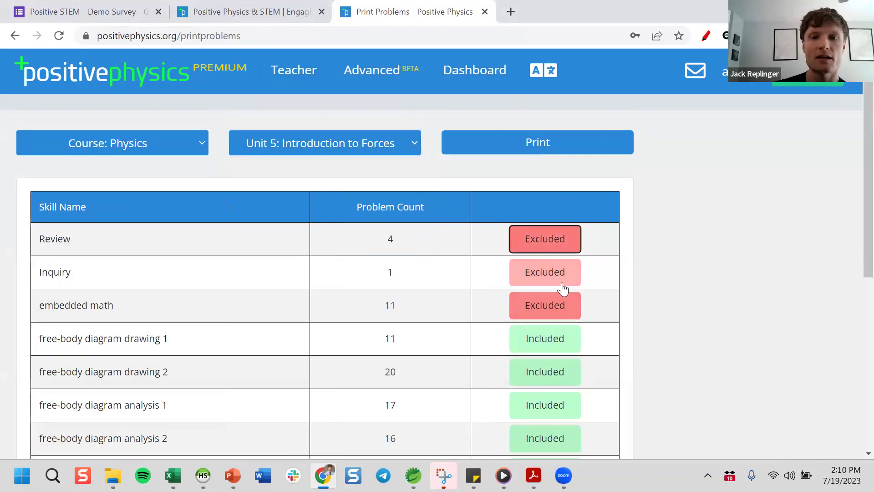
pyautogui.click(552, 337)
# Step: Exclude free-body drawing 2, analysis 1–2, Vocabulary and Concepts, Preparation Problems and Multiple Choice Challenge
pyautogui.scroll(-3, 542, 253)
pyautogui.click(543, 244)
pyautogui.click(543, 275)
pyautogui.click(545, 307)
pyautogui.click(548, 339)
pyautogui.scroll(-1, 549, 331)
pyautogui.scroll(-2, 549, 331)
pyautogui.click(547, 251)
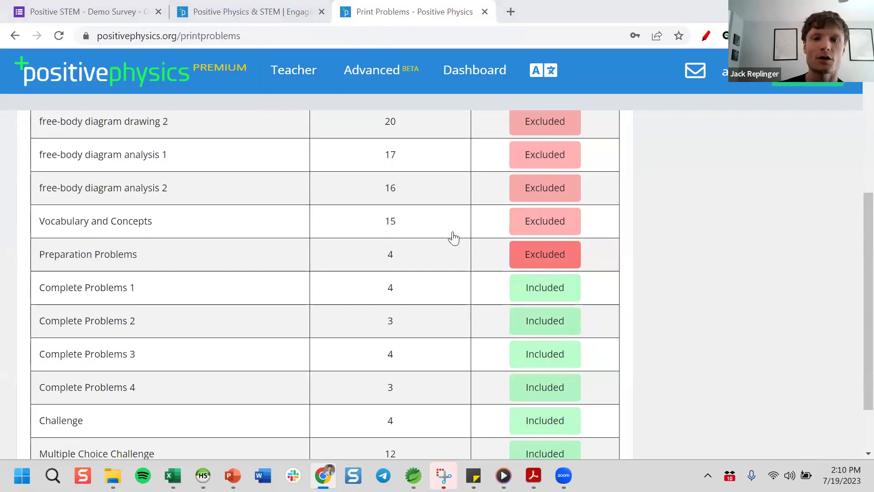
pyautogui.scroll(-2, 454, 255)
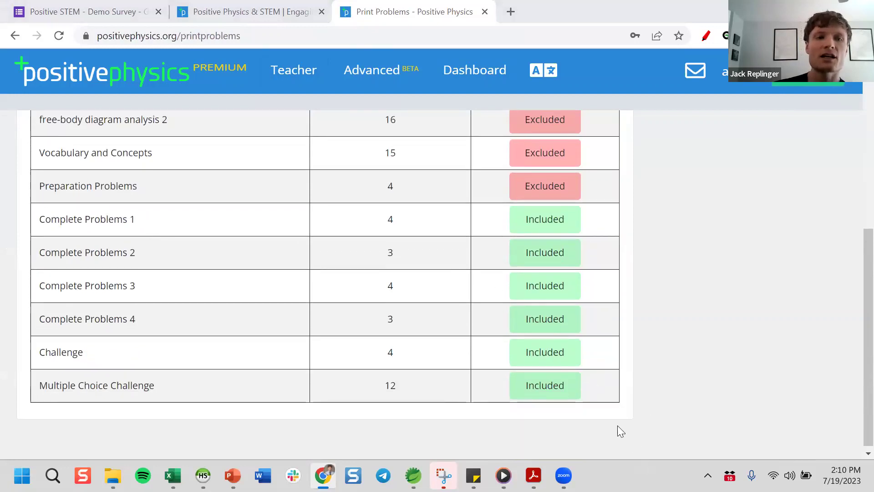
pyautogui.click(567, 392)
pyautogui.scroll(6, 553, 277)
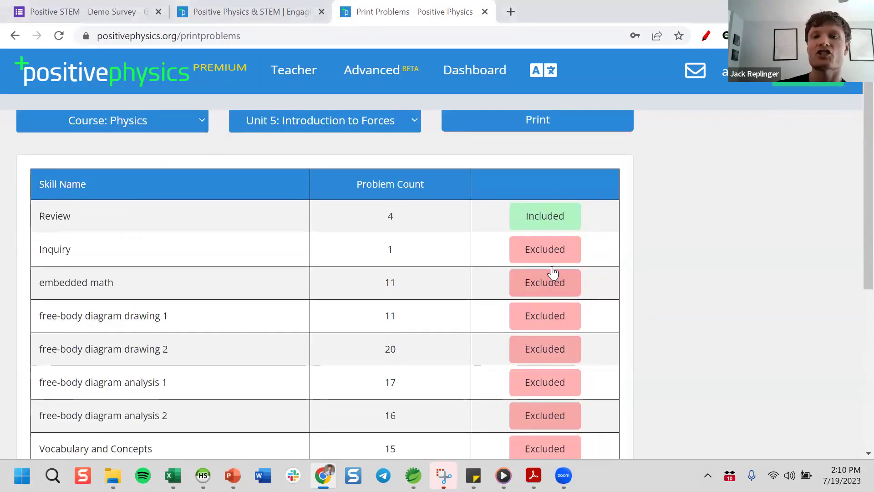
pyautogui.scroll(1, 554, 272)
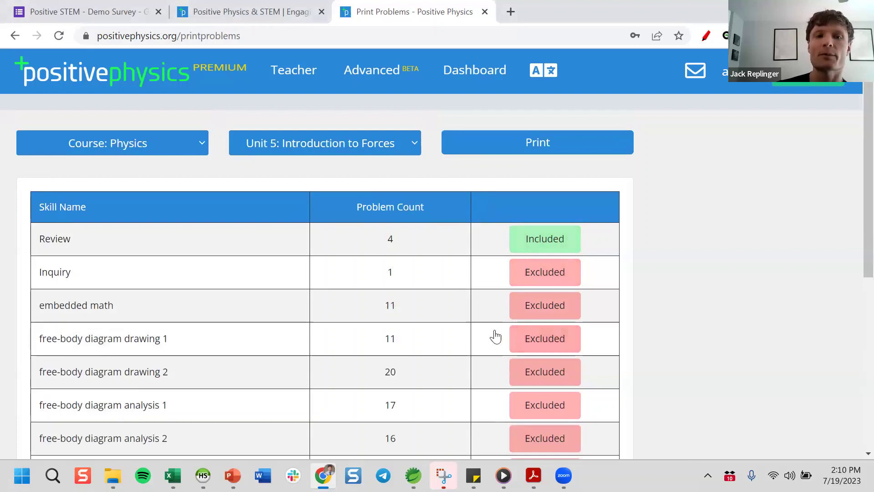
# Step: Print the selected Unit 5: Introduction to Forces work problems
pyautogui.click(498, 155)
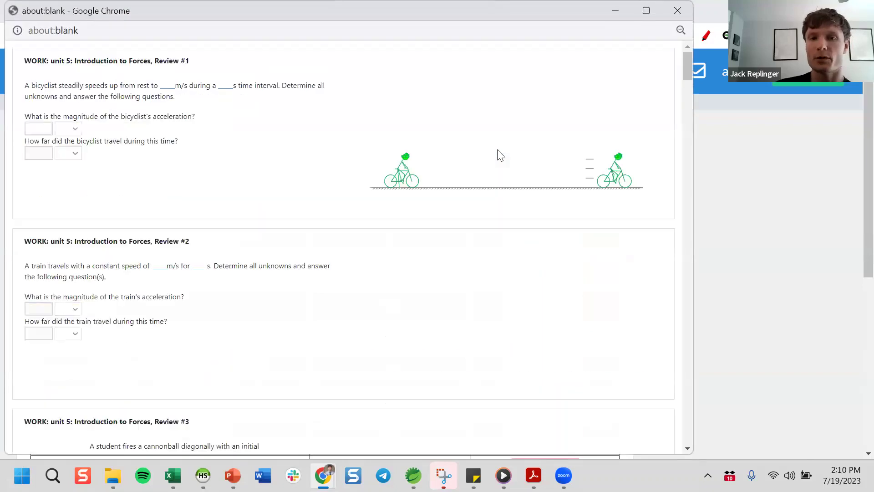